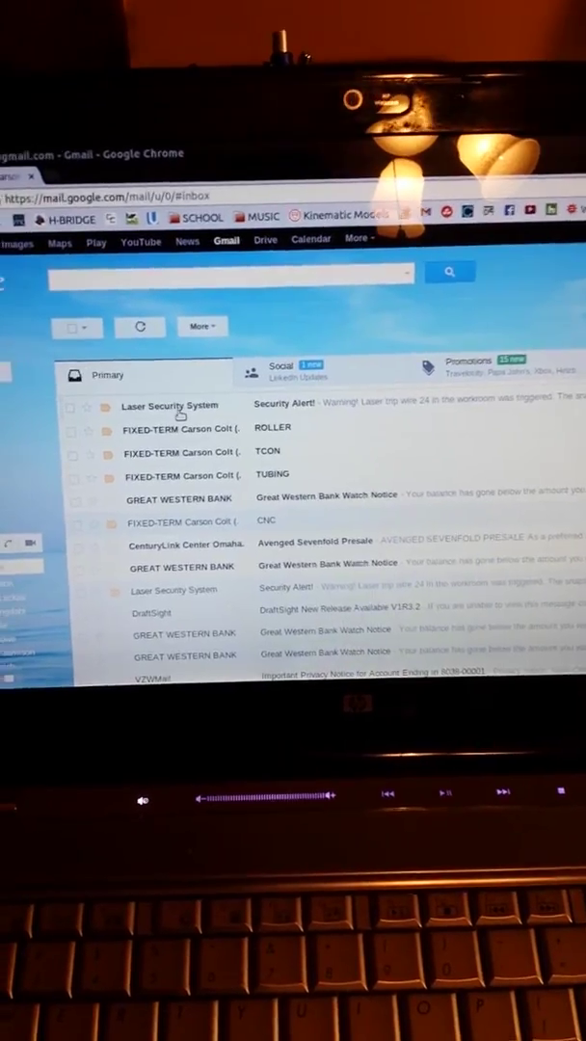
# Read the Laser Security System alert email with its webcam snapshot, then return to the inbox.
pyautogui.click(179, 406)
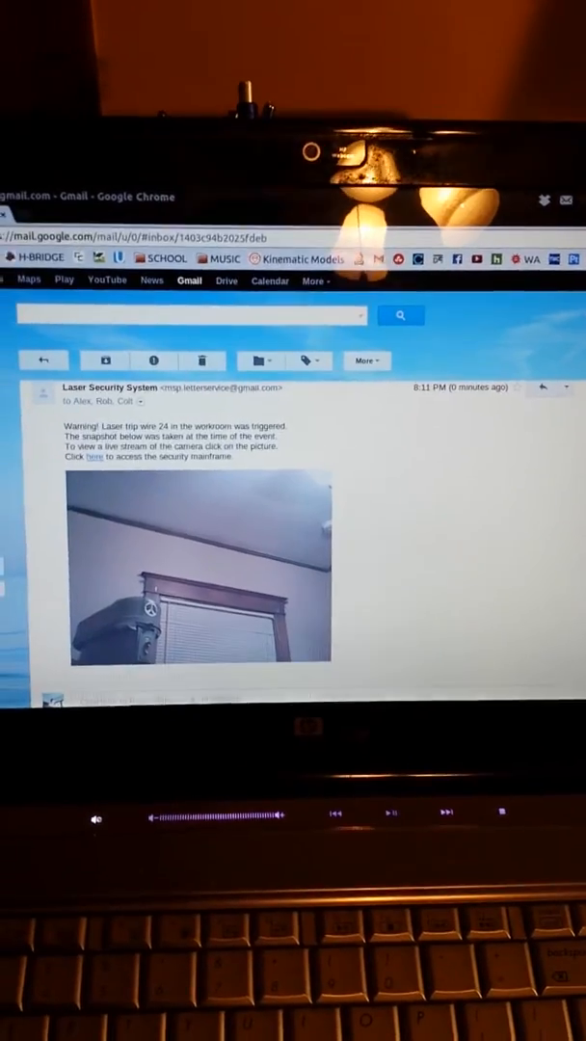
pyautogui.click(23, 354)
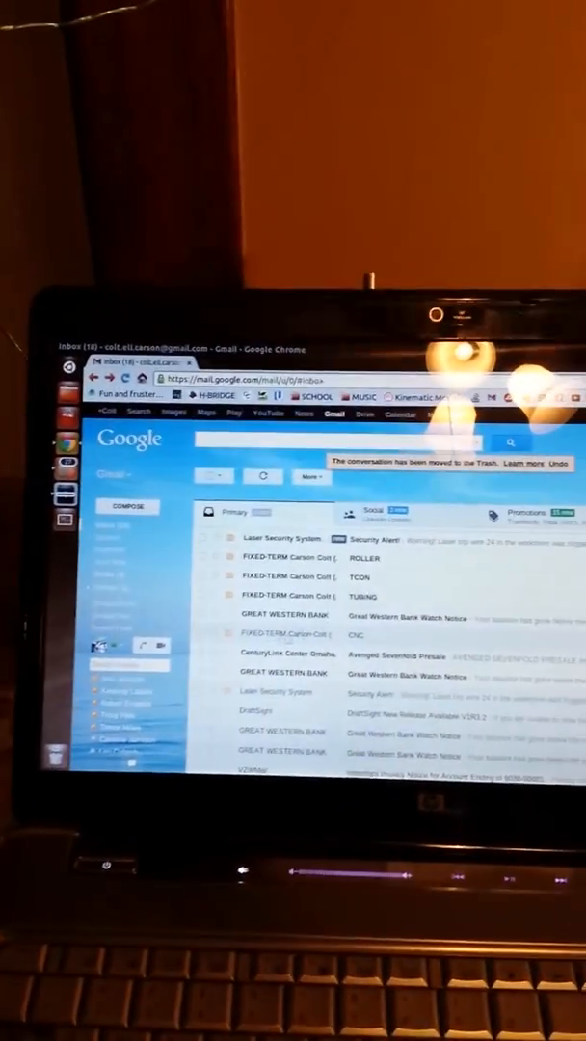
# Open the new Security Alert conversation and expand its newest message showing the workroom snapshot.
pyautogui.click(299, 537)
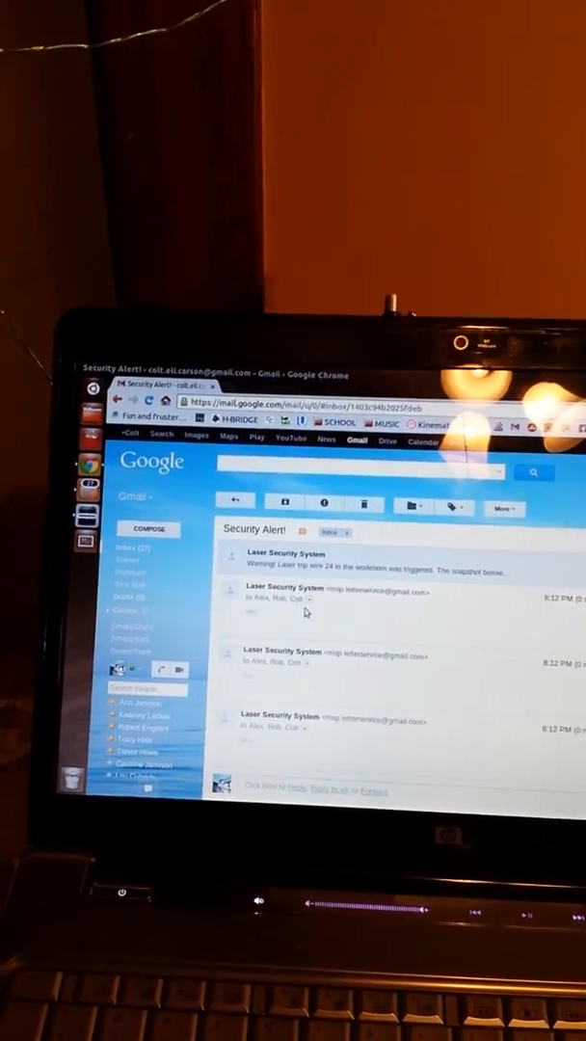
pyautogui.scroll(-2, 297, 606)
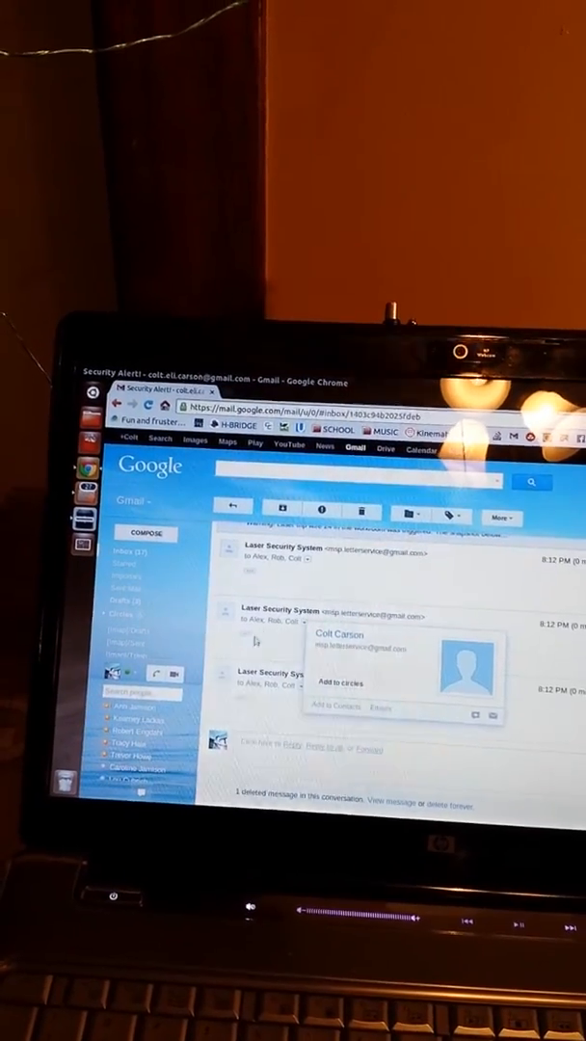
pyautogui.click(247, 696)
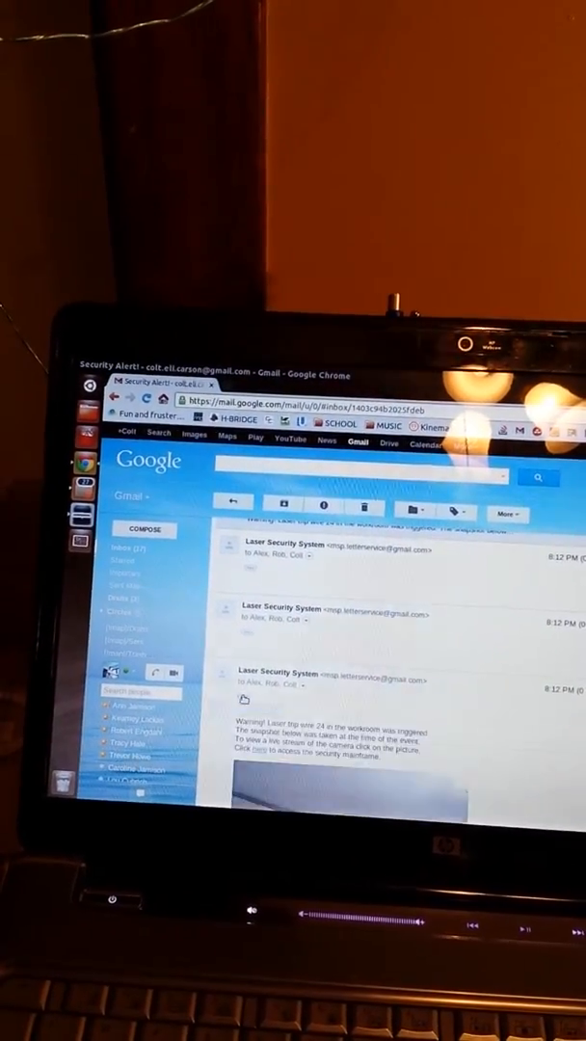
pyautogui.scroll(-3, 289, 704)
pyautogui.scroll(-3, 309, 704)
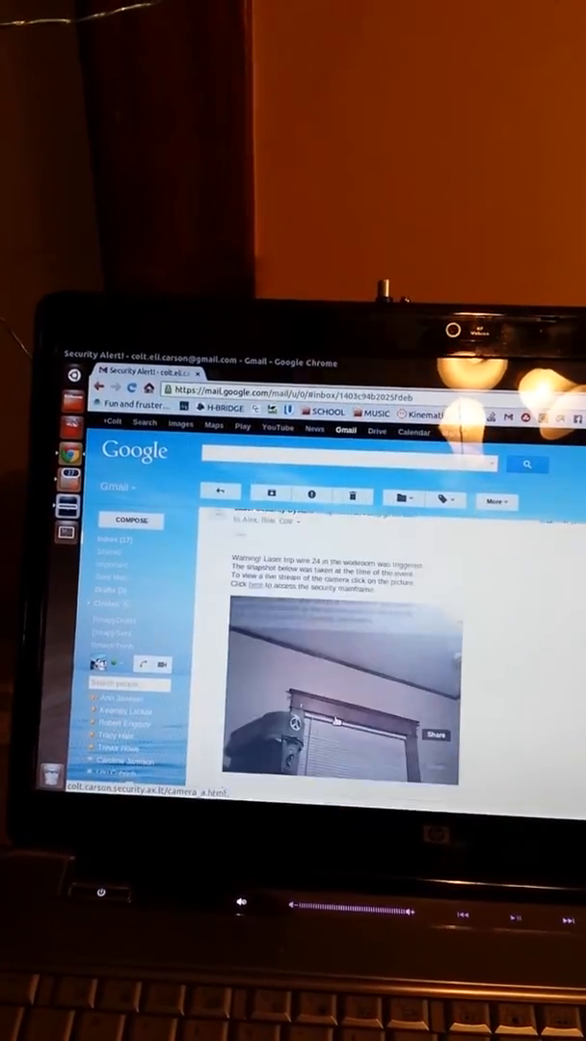